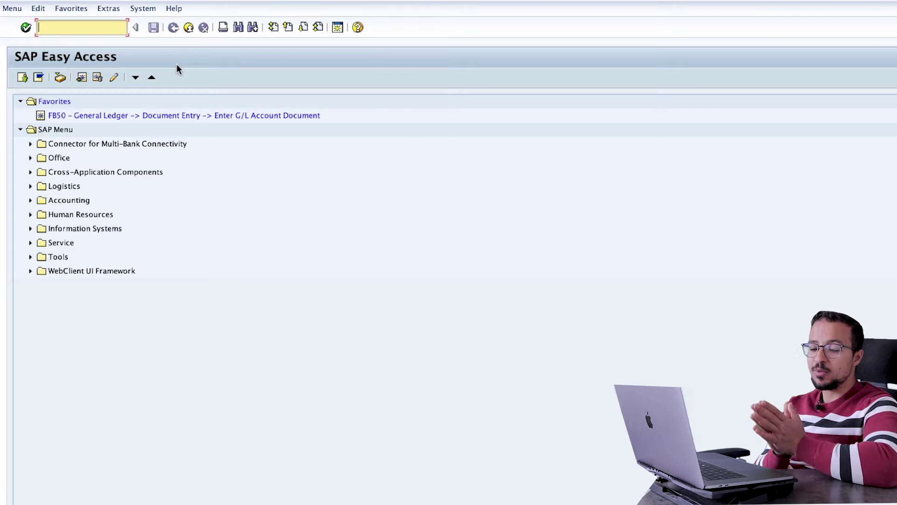
# Run transaction BP and search for business partners starting with AG.
pyautogui.click(80, 23)
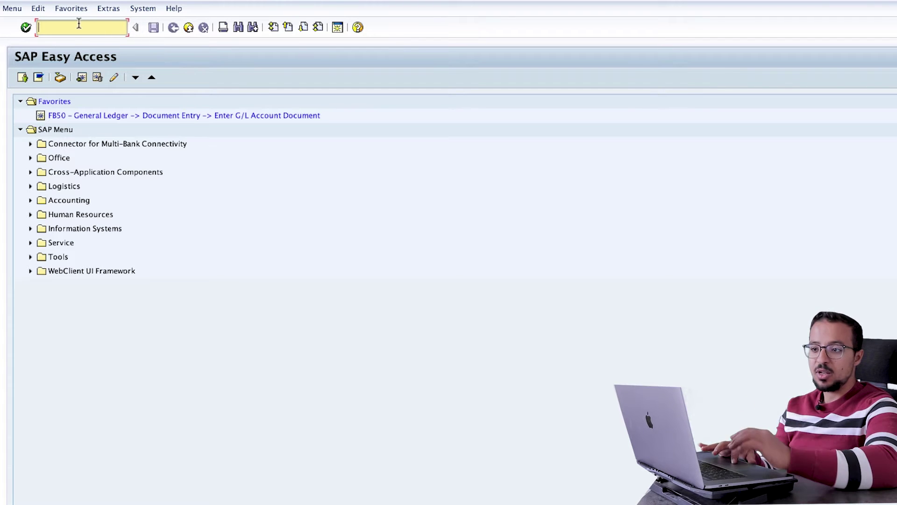
pyautogui.write('BP')
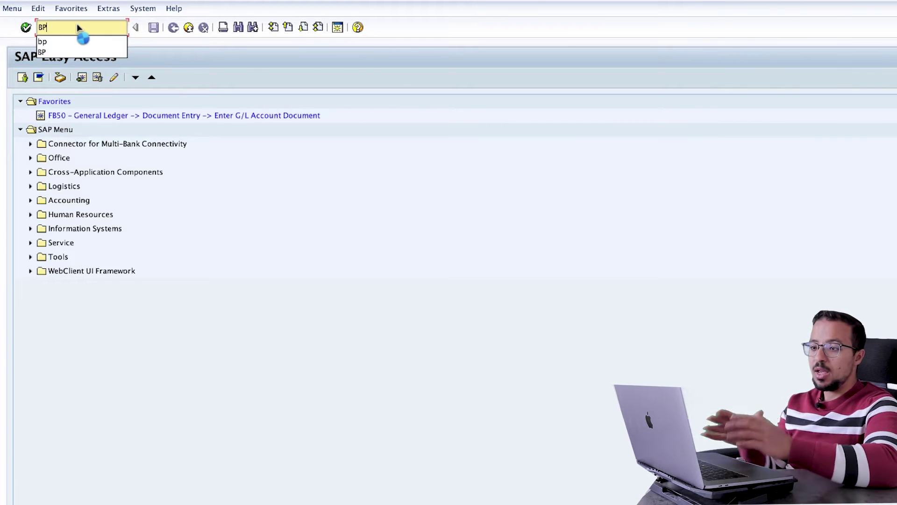
pyautogui.press('Return')
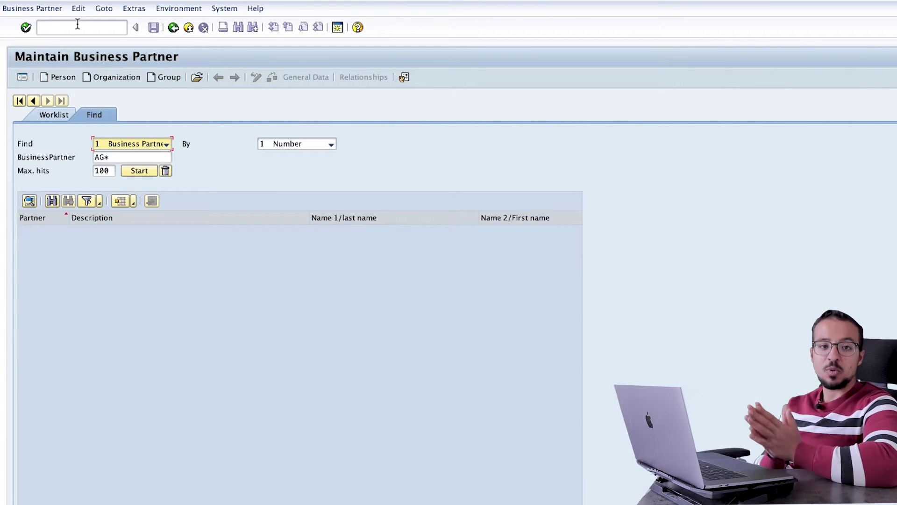
pyautogui.click(140, 173)
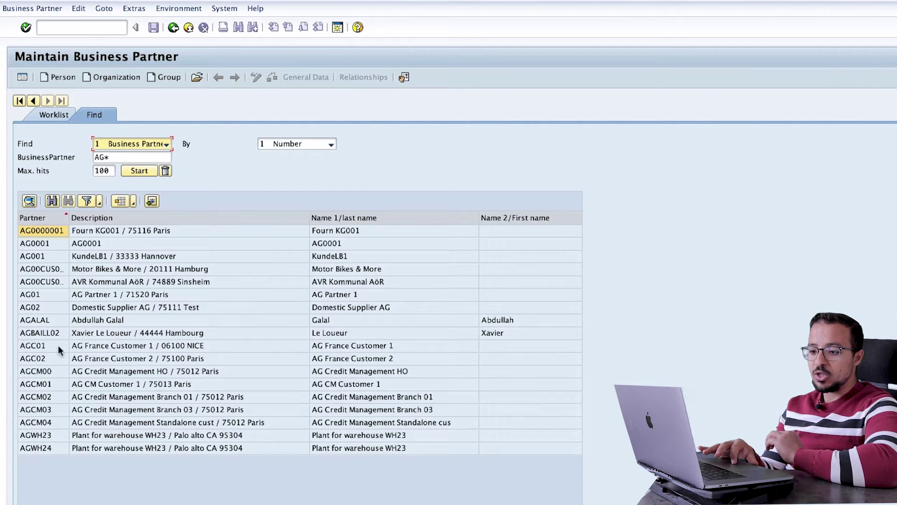
# Review AGCM00 through AGCM03 in the hit list and open AGCM00.
pyautogui.click(41, 372)
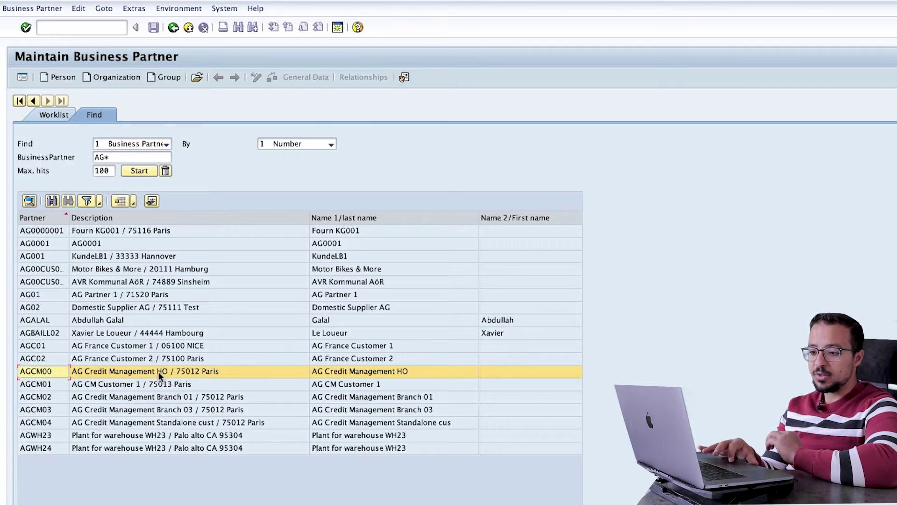
pyautogui.click(50, 383)
pyautogui.click(54, 398)
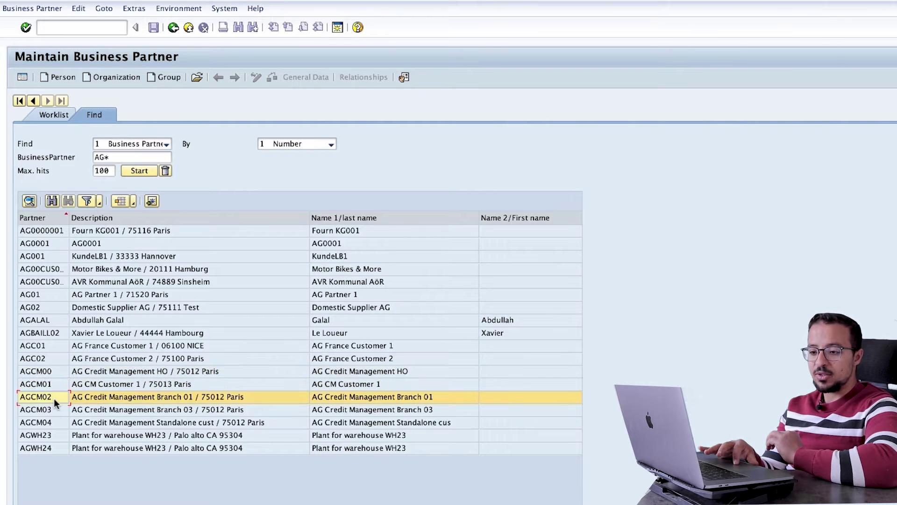
pyautogui.click(55, 412)
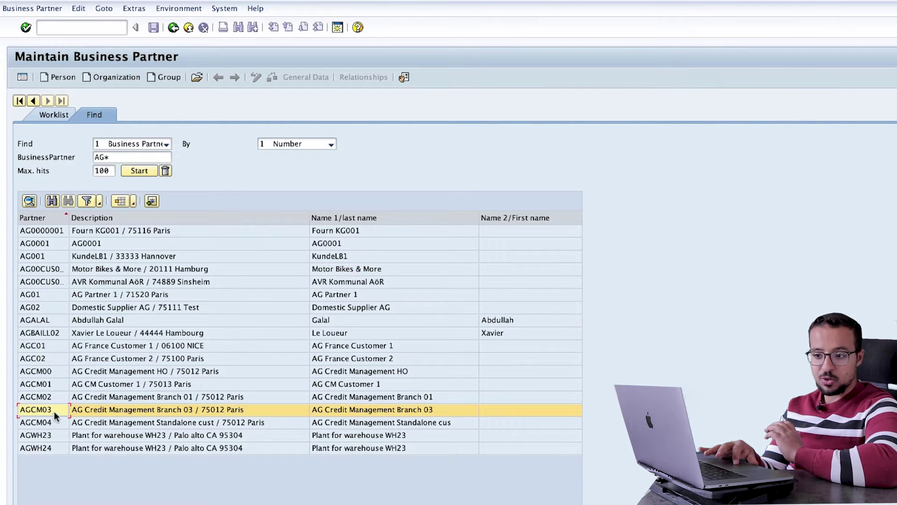
pyautogui.doubleClick(58, 371)
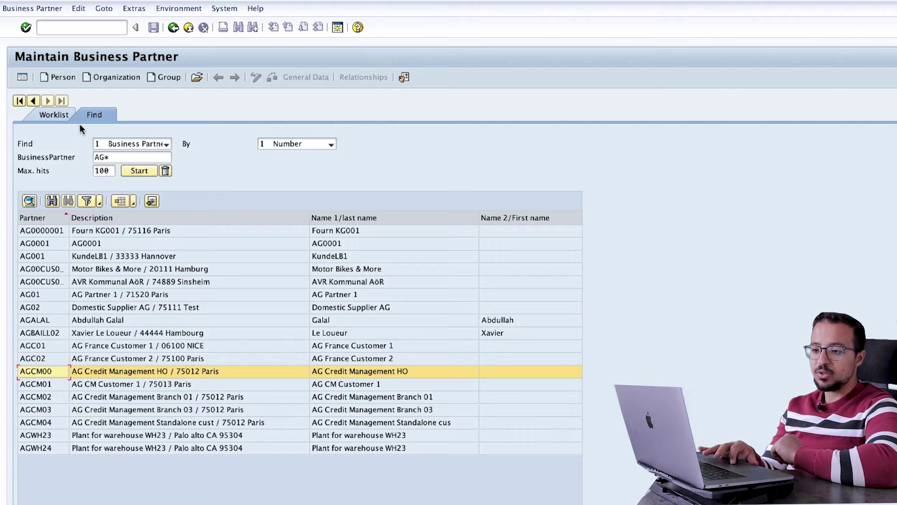
# Show AGCM00's relationships, including its existing 'in Credit Management is managed by' link in AG1000.
pyautogui.click(360, 78)
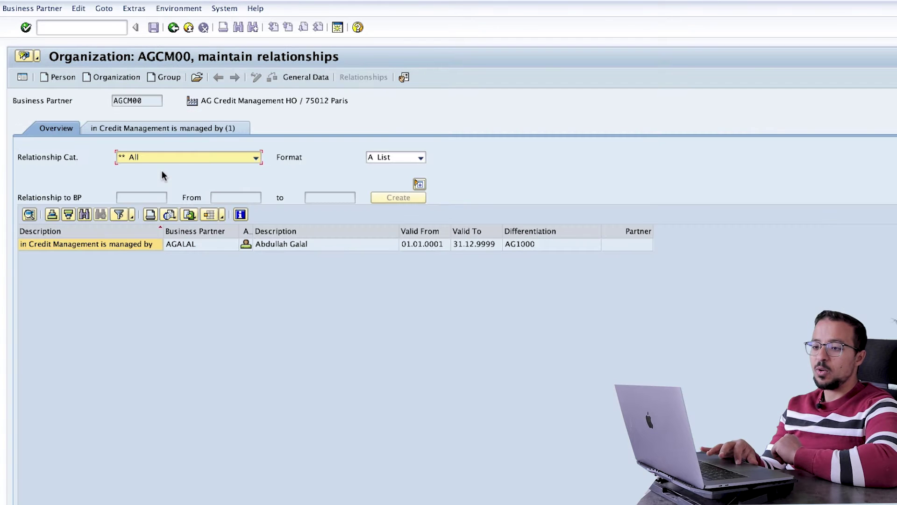
pyautogui.click(175, 159)
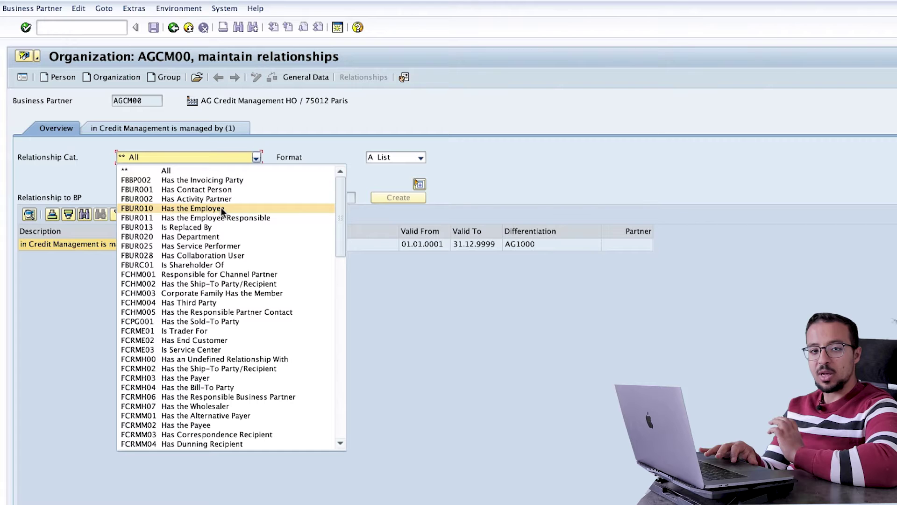
pyautogui.click(419, 277)
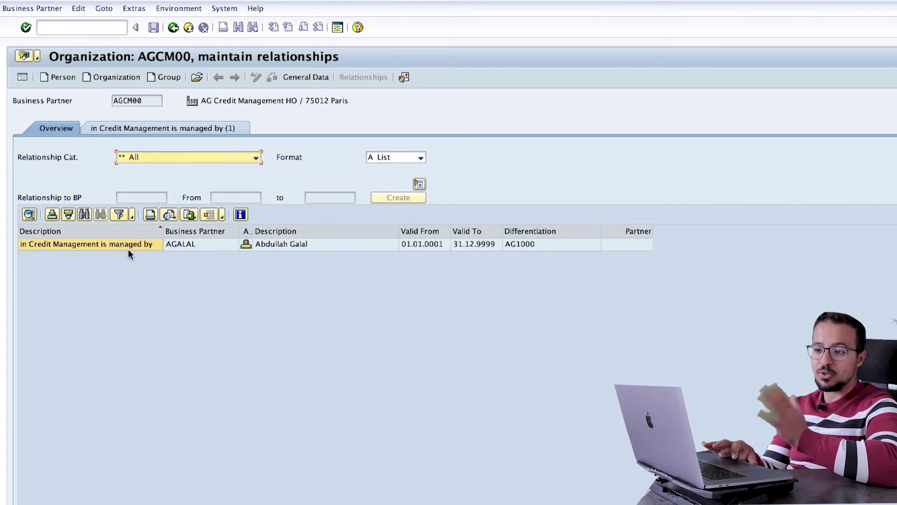
pyautogui.click(208, 244)
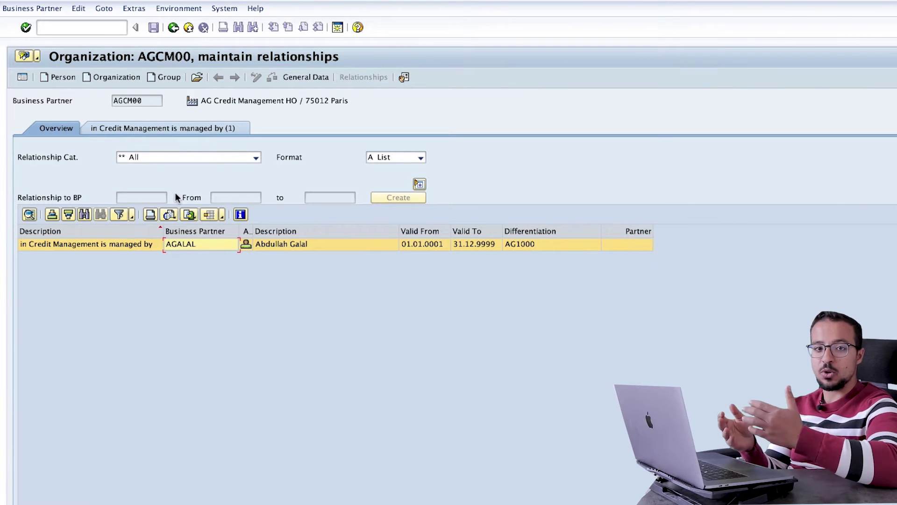
# Choose relationship category FUKM001 Superordinate Credit Account From for AGCM00.
pyautogui.click(172, 159)
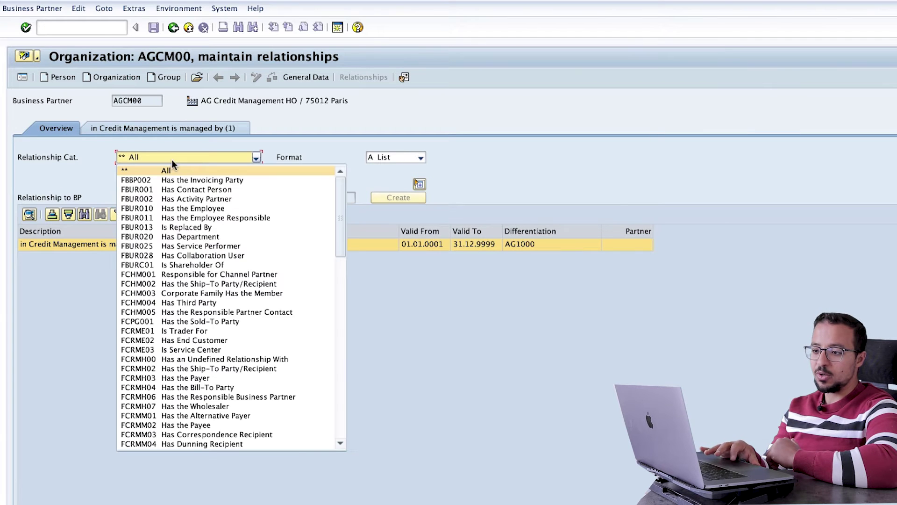
pyautogui.scroll(-4, 234, 395)
pyautogui.scroll(-10, 234, 396)
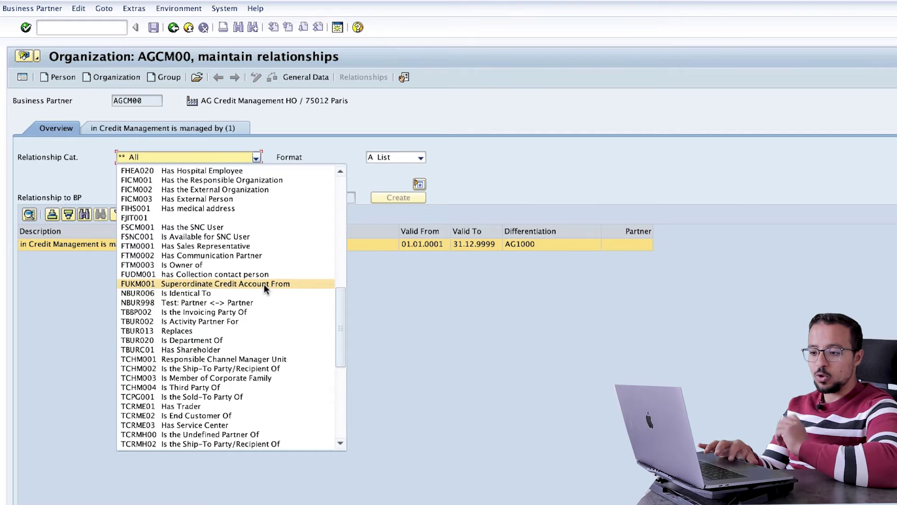
pyautogui.scroll(-6, 274, 349)
pyautogui.scroll(-2, 274, 350)
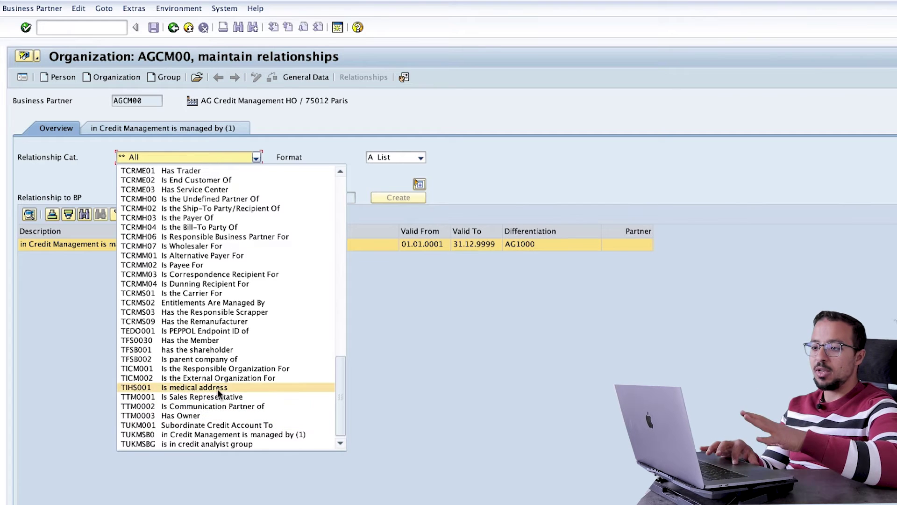
pyautogui.scroll(5, 226, 330)
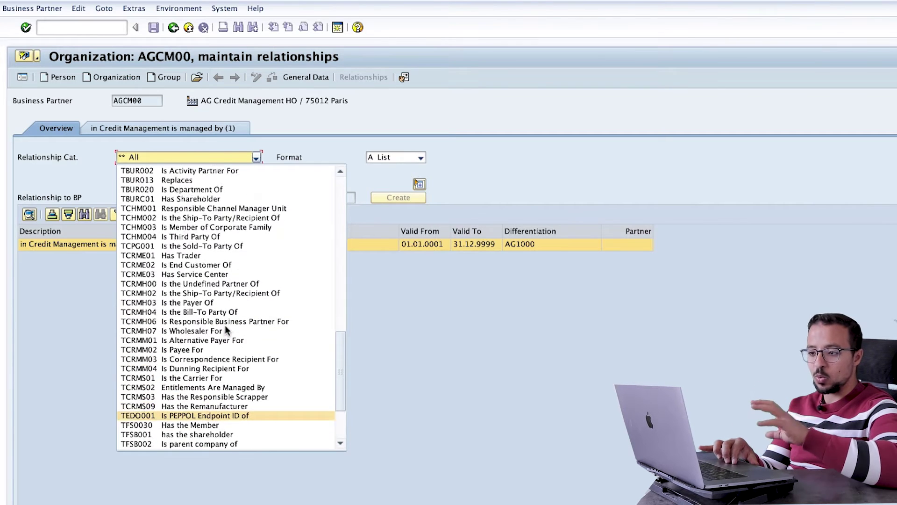
pyautogui.scroll(-1, 226, 330)
pyautogui.scroll(3, 226, 330)
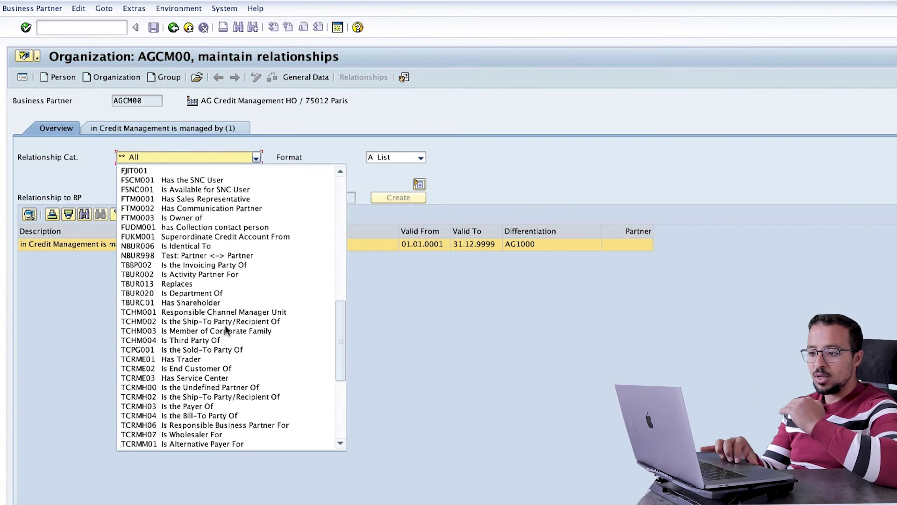
pyautogui.scroll(1, 225, 324)
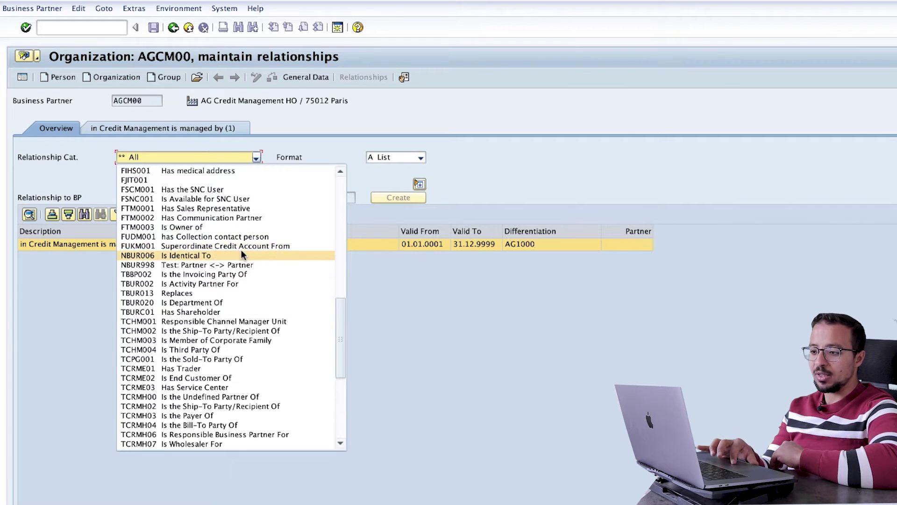
pyautogui.click(256, 246)
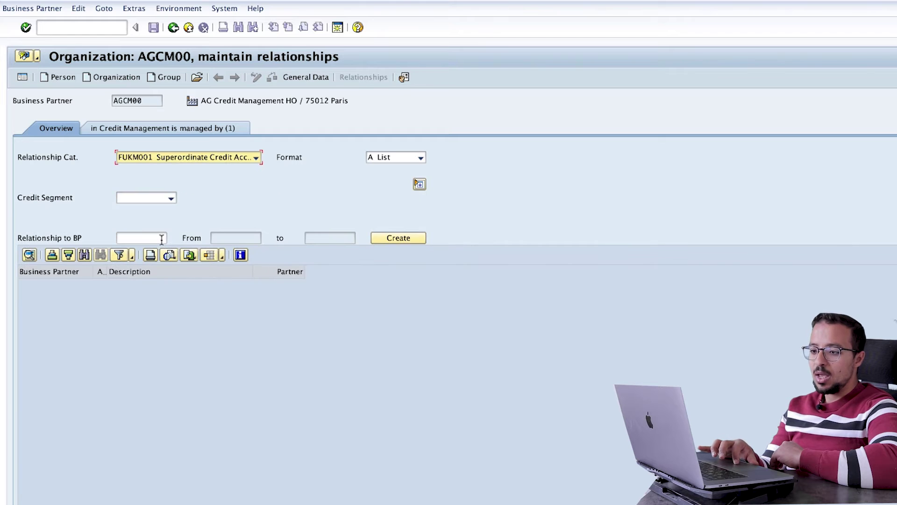
# Pick credit segment AG1000 and link AGCM01 as a subordinate credit account.
pyautogui.click(170, 199)
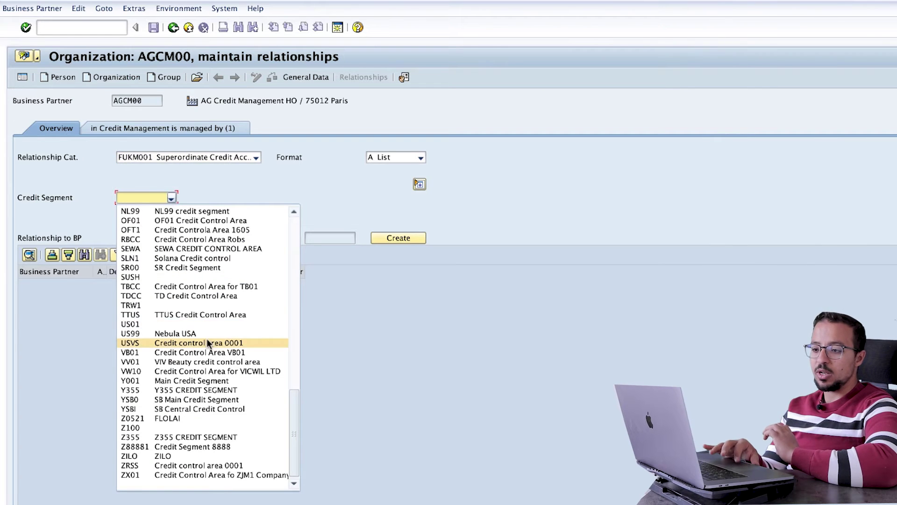
pyautogui.scroll(15, 208, 343)
pyautogui.click(187, 399)
pyautogui.click(139, 238)
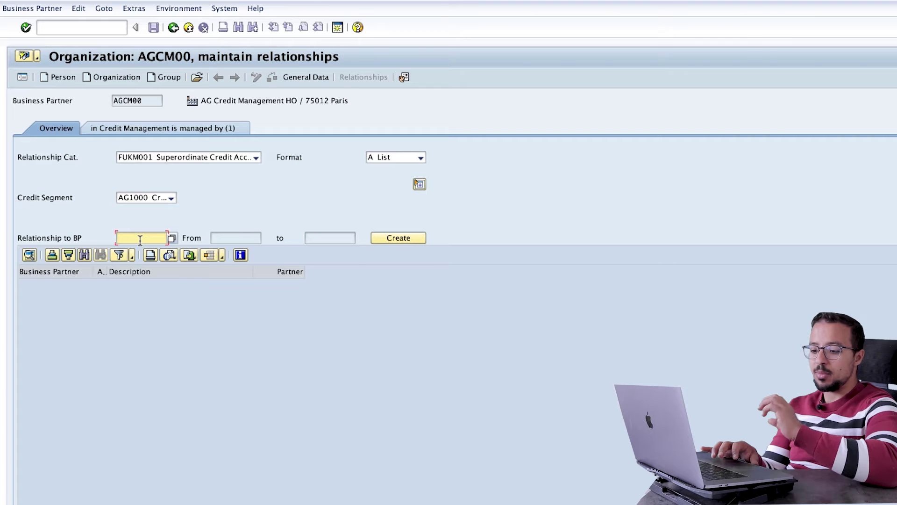
pyautogui.write('AGCM01')
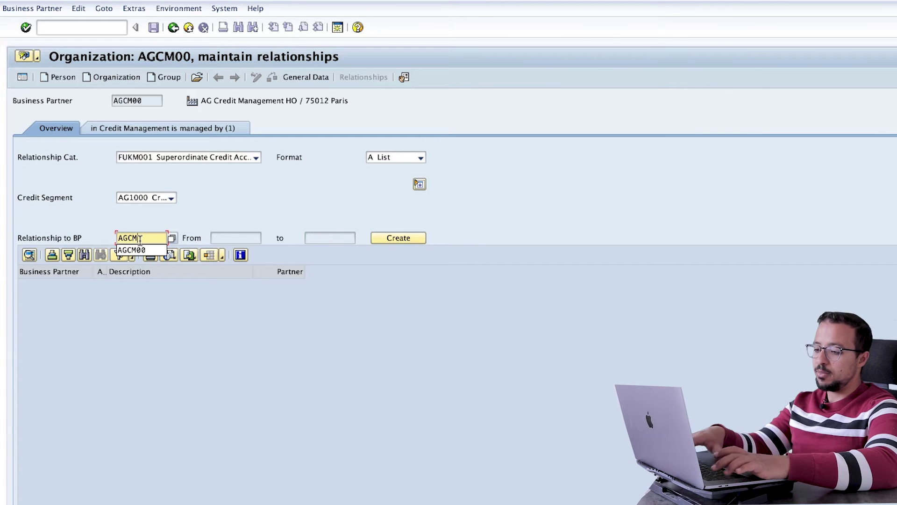
pyautogui.press('Return')
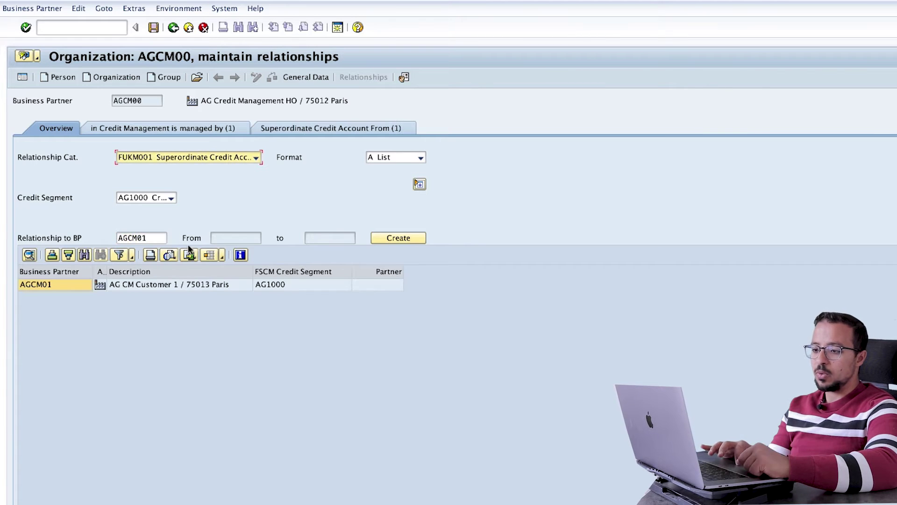
# Add AGCM02 and AGCM03 as further subordinate credit accounts of AGCM00.
pyautogui.click(160, 239)
pyautogui.press('BackSpace')
pyautogui.write('2')
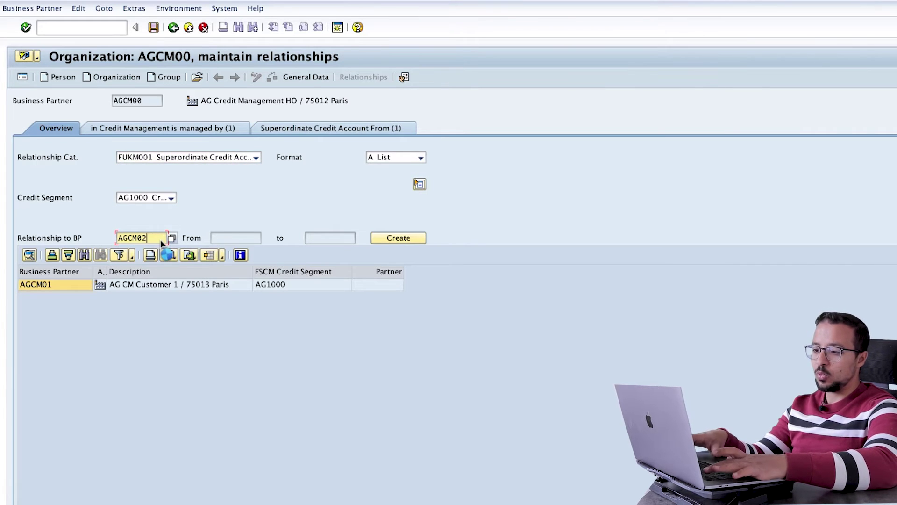
pyautogui.press('Return')
pyautogui.press('BackSpace')
pyautogui.write('3')
pyautogui.press('Return')
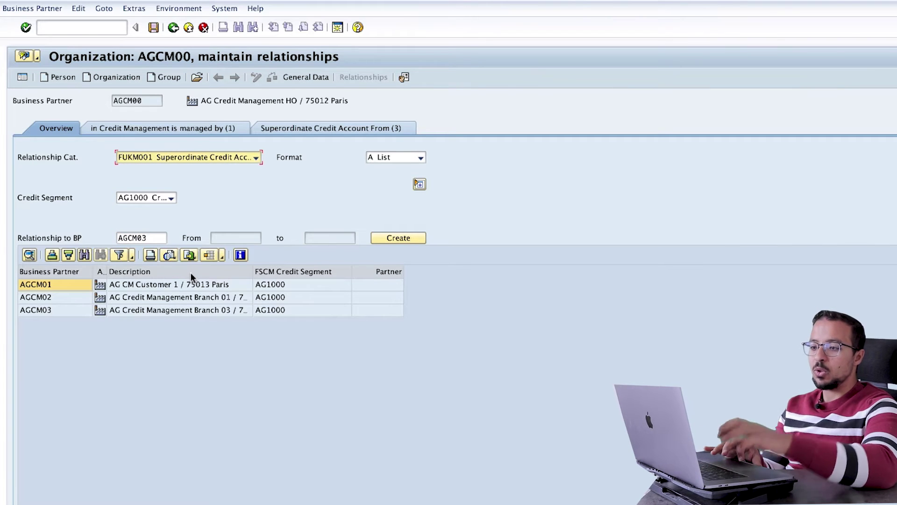
# Check the AGCM00 hierarchy and open business partner AGCM01.
pyautogui.click(151, 102)
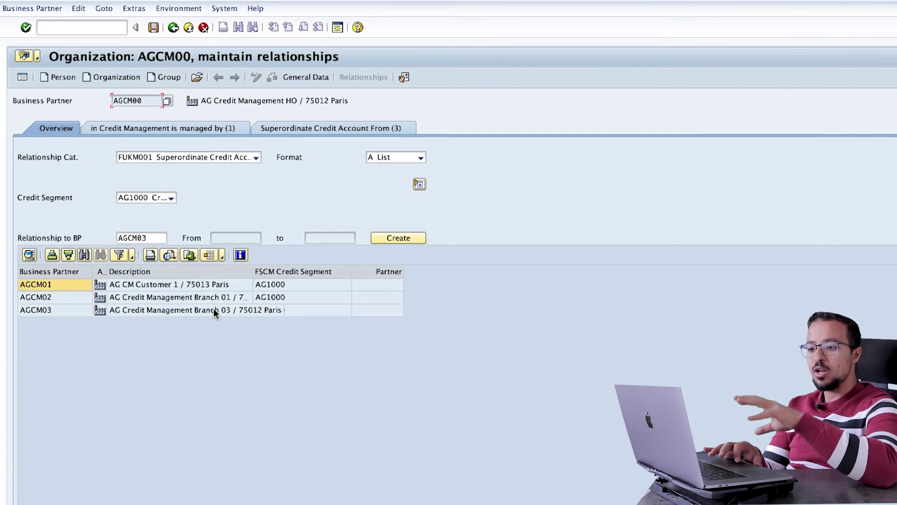
pyautogui.click(76, 318)
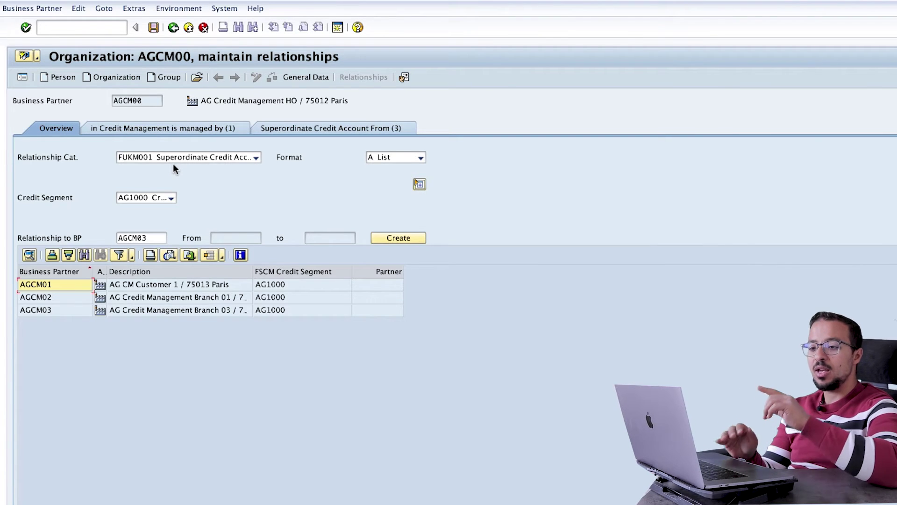
pyautogui.click(195, 77)
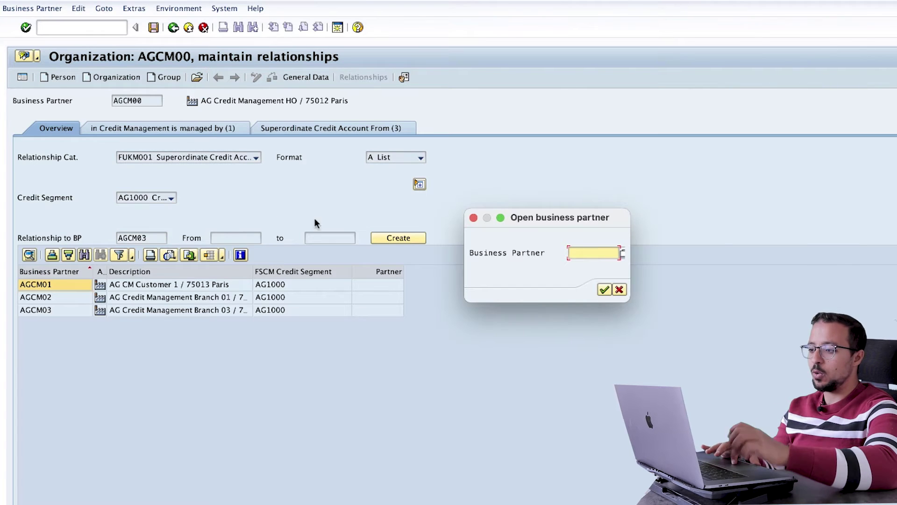
pyautogui.write('AGCM01')
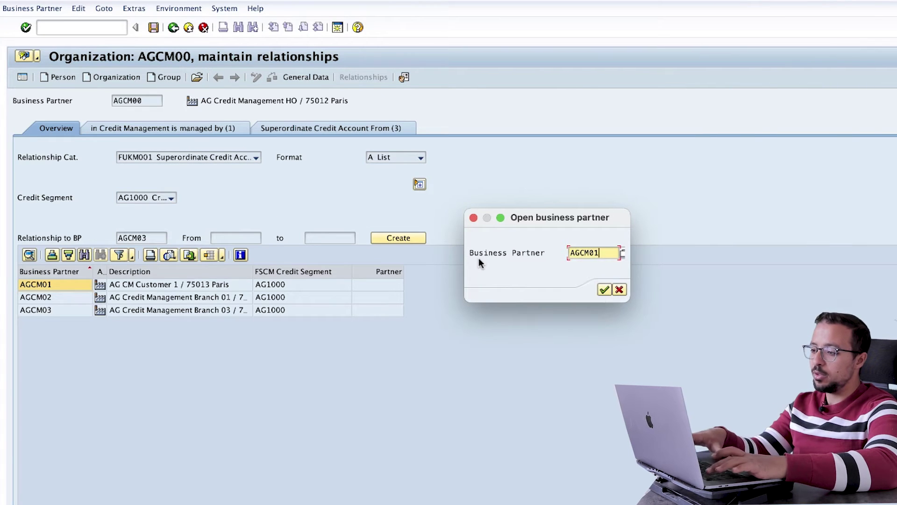
pyautogui.press('Return')
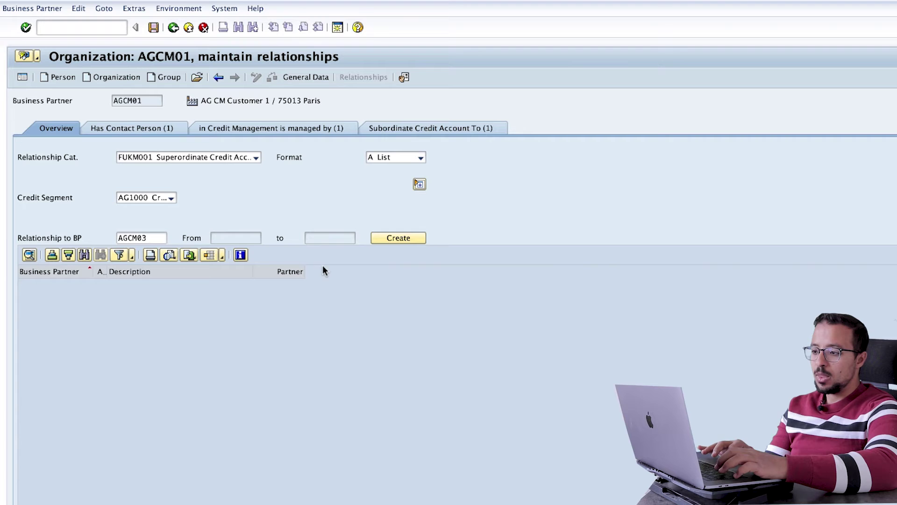
# List all of AGCM01's relationship categories and select its Subordinate Credit Account To AGCM00 row.
pyautogui.click(211, 158)
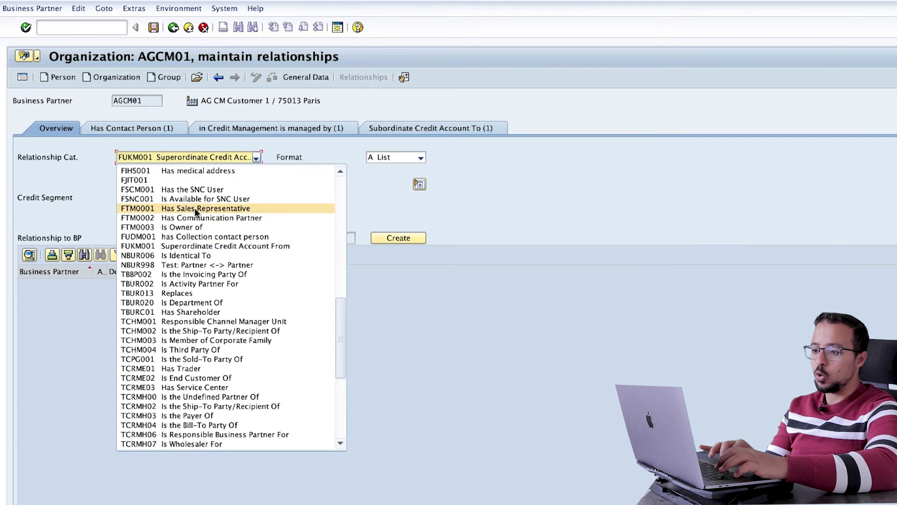
pyautogui.scroll(10, 194, 209)
pyautogui.click(166, 171)
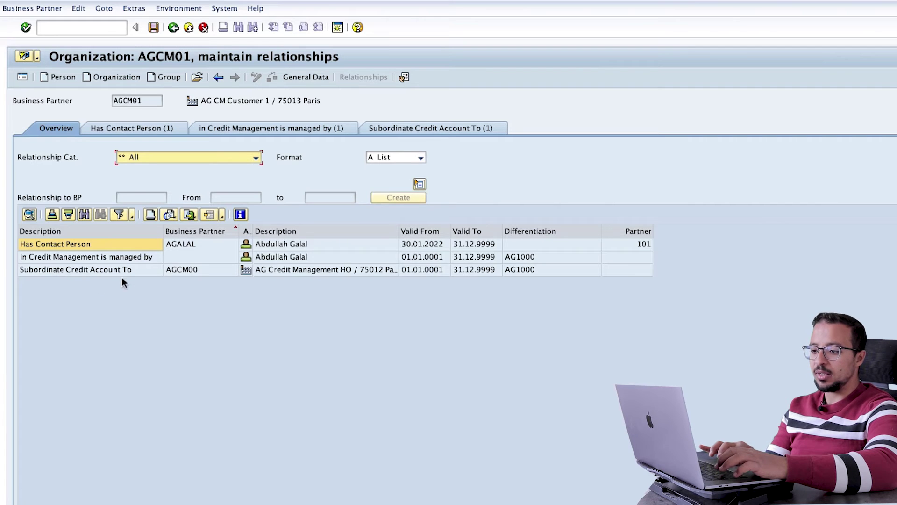
pyautogui.click(204, 271)
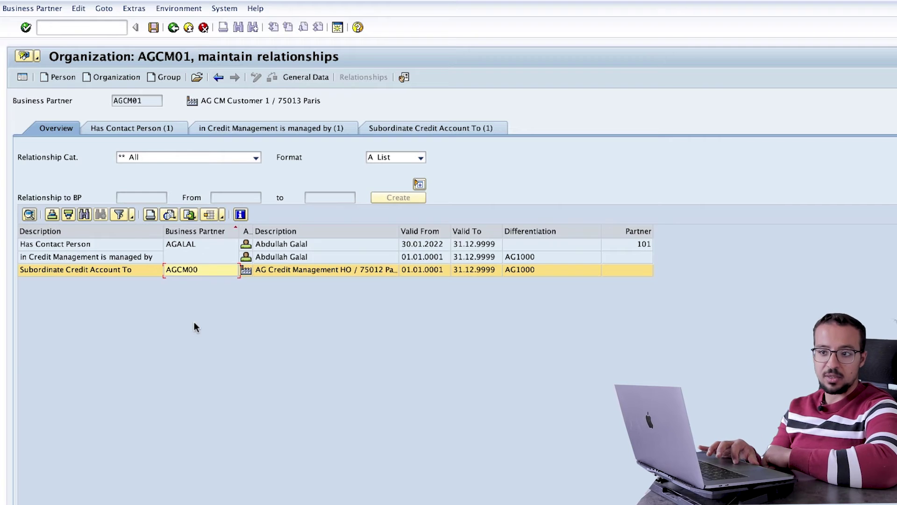
# Open AGCM02, delete its Subordinate Credit Account To AGCM00 link, and save.
pyautogui.click(197, 78)
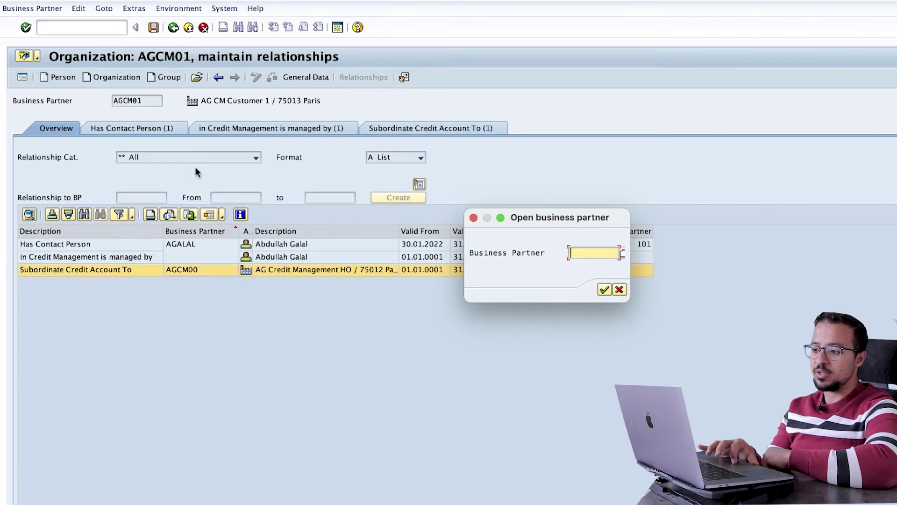
pyautogui.write('AGCM02')
pyautogui.press('Return')
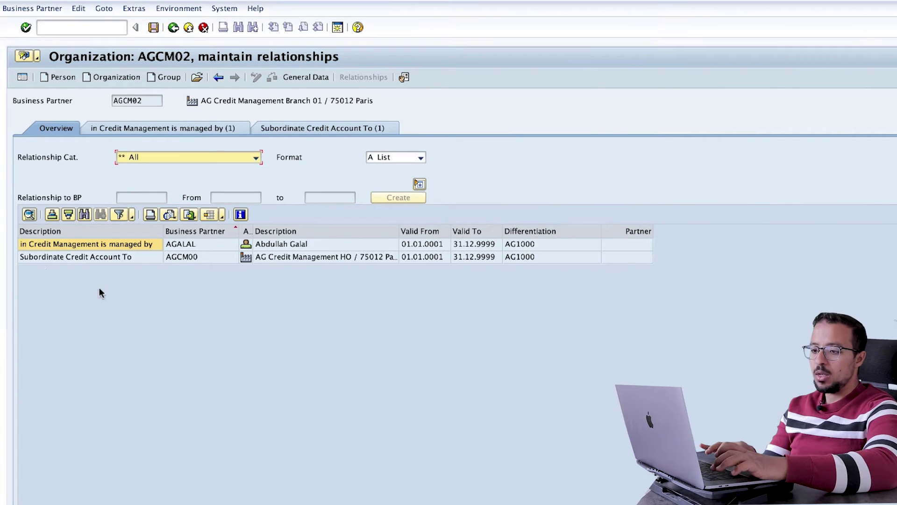
pyautogui.click(71, 257)
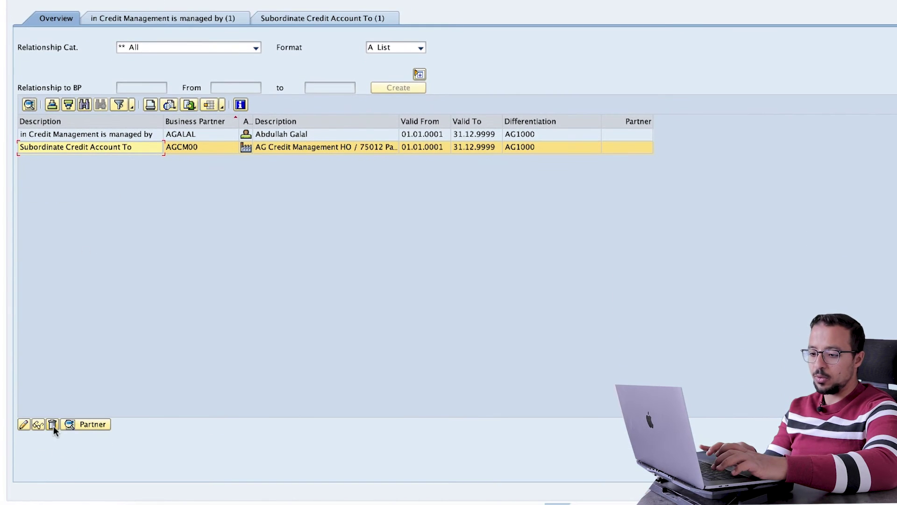
pyautogui.click(53, 425)
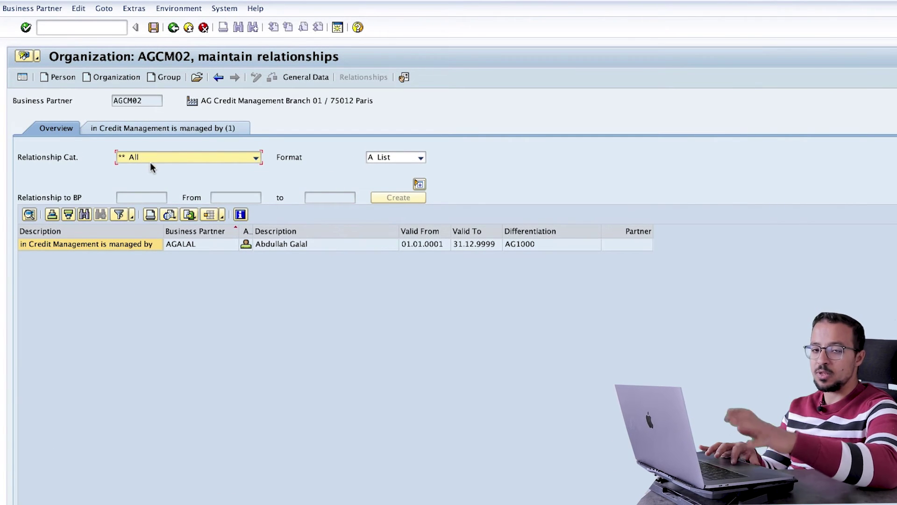
pyautogui.click(153, 28)
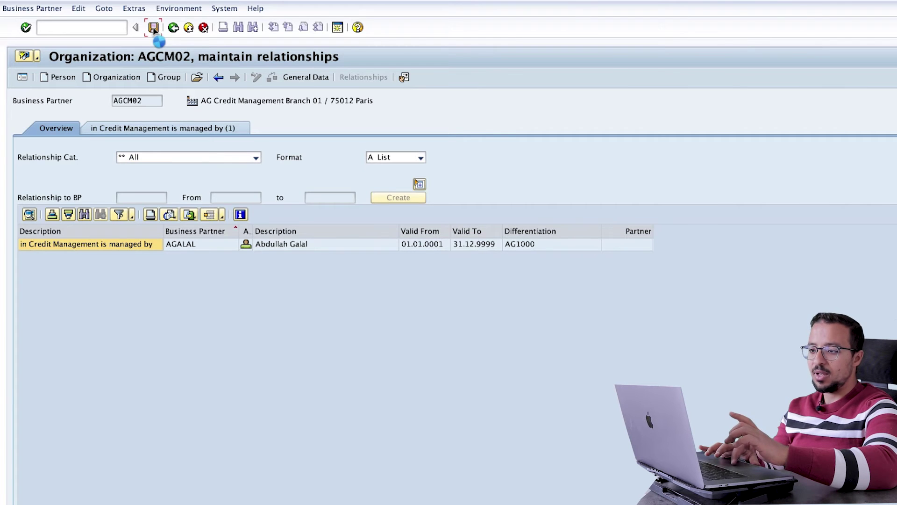
# Open AGCM00 and confirm only AGCM01 and AGCM03 remain as subordinate credit accounts.
pyautogui.click(197, 78)
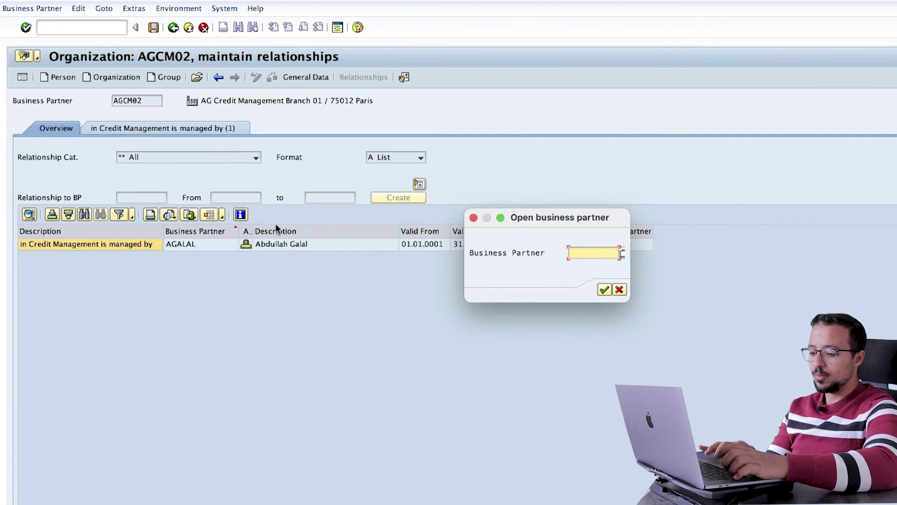
pyautogui.write('AGCM00')
pyautogui.press('Return')
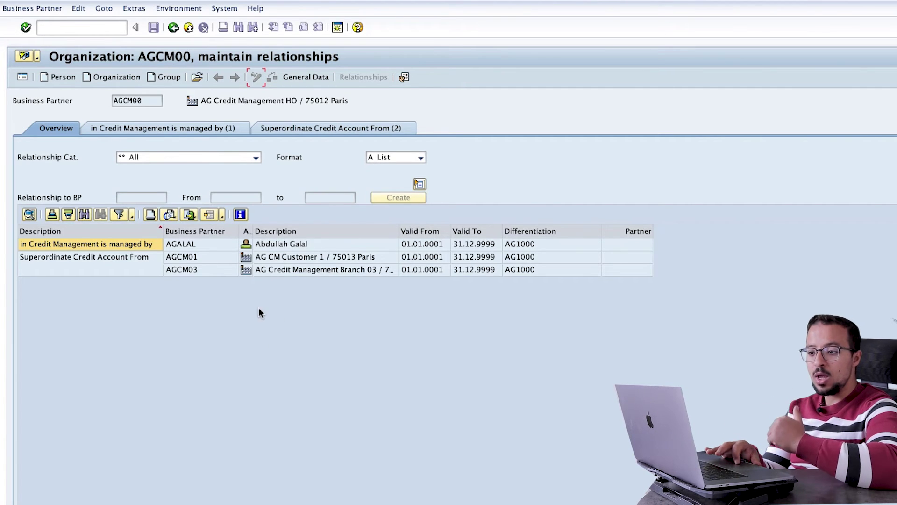
pyautogui.click(201, 269)
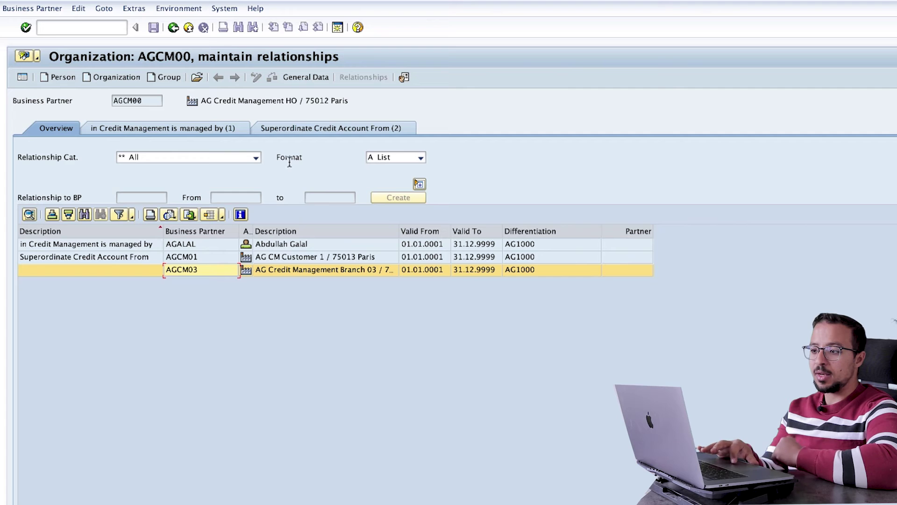
# Show AGCM00 in role UKM000 and view its AG1000 credit segment's 500,000.00 EUR limit.
pyautogui.click(304, 78)
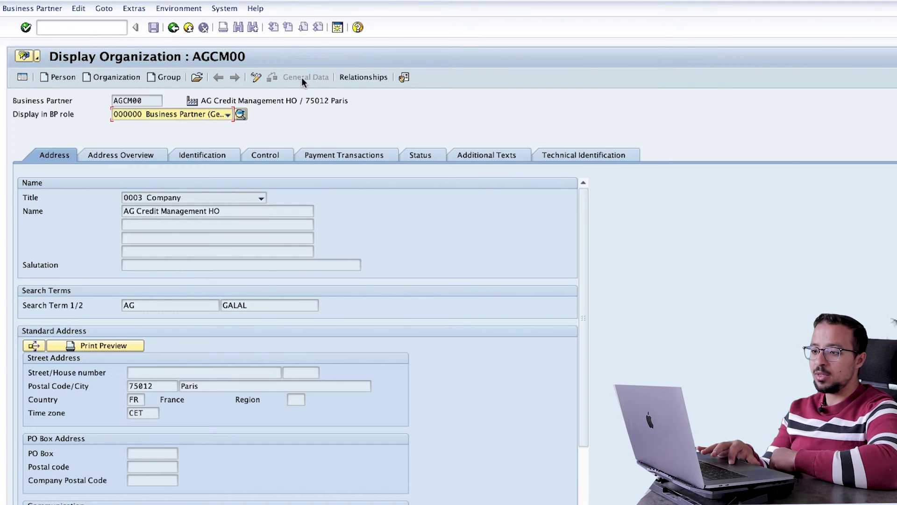
pyautogui.click(186, 114)
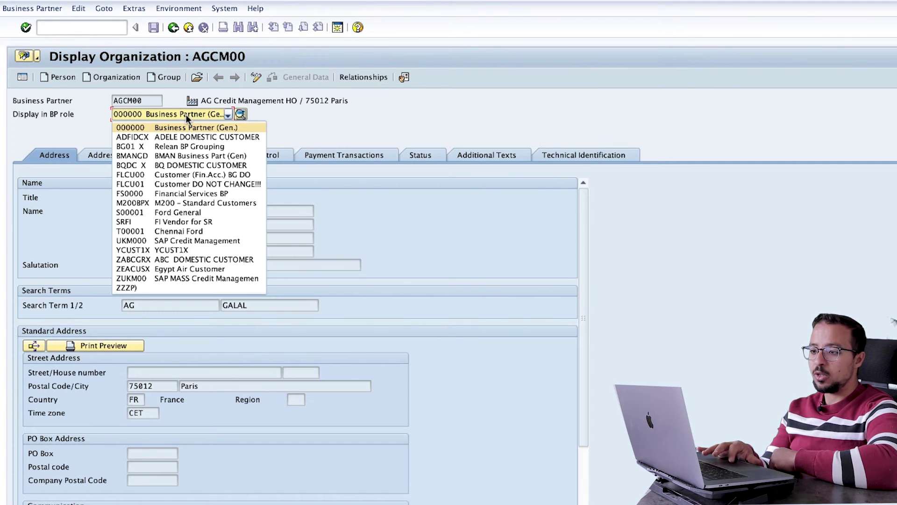
pyautogui.click(140, 240)
pyautogui.click(371, 77)
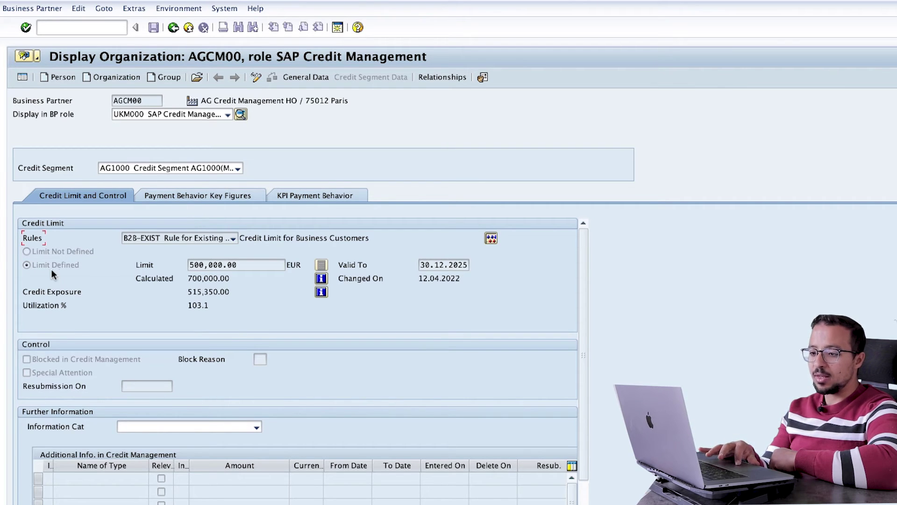
pyautogui.moveTo(256, 264); pyautogui.dragTo(187, 265)
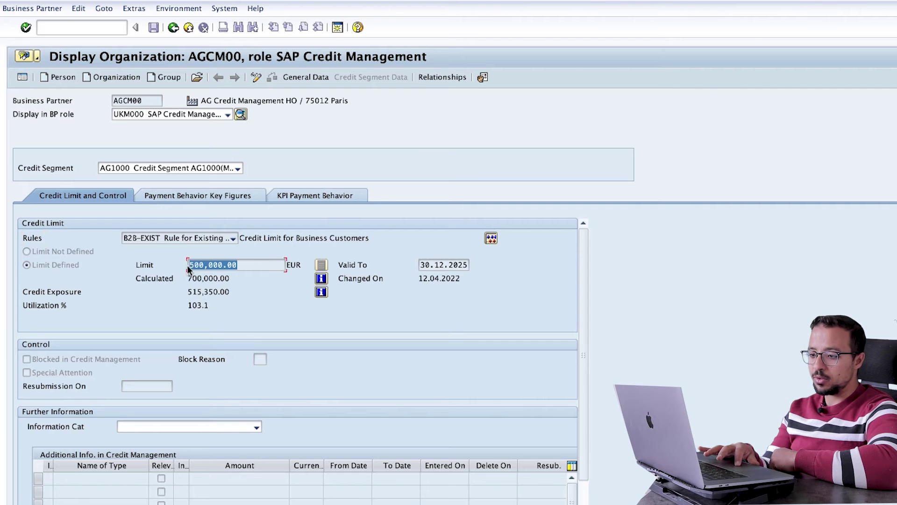
pyautogui.click(245, 264)
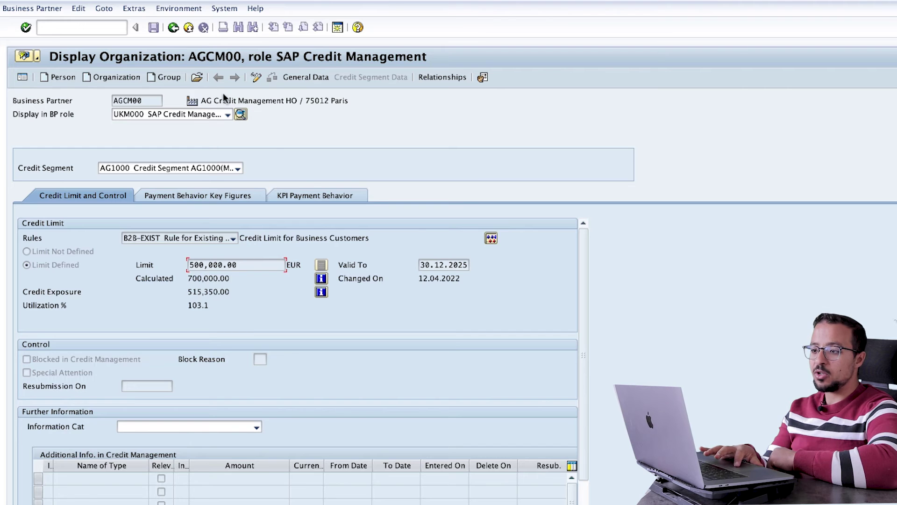
# Open AGCM03 and switch its credit segment data to change mode.
pyautogui.click(197, 78)
pyautogui.write('AGCM03')
pyautogui.press('Return')
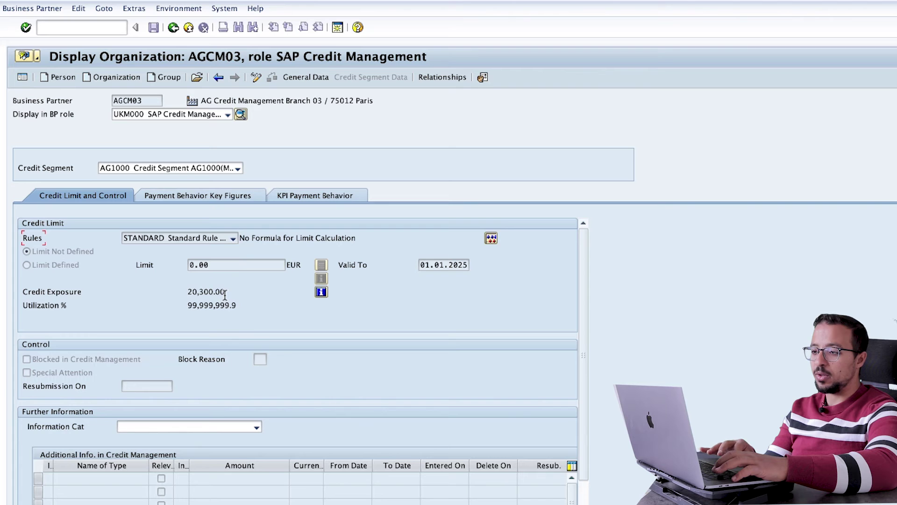
pyautogui.click(256, 77)
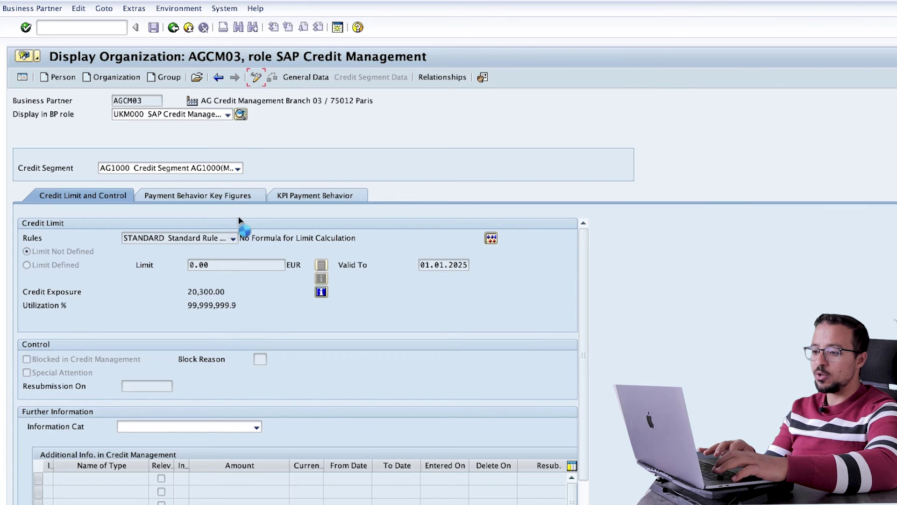
# Enter and approve a 50,000.00 EUR credit limit for AGCM03 in AG1000.
pyautogui.click(233, 265)
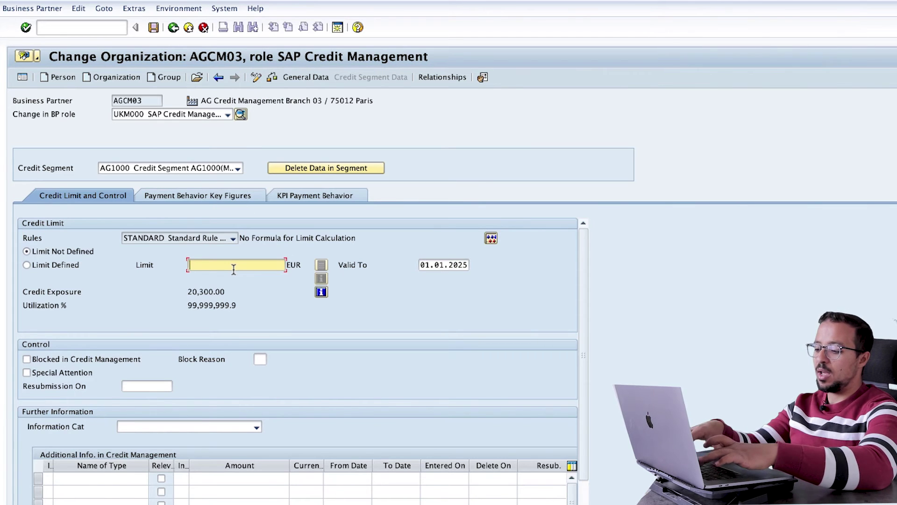
pyautogui.write('50000')
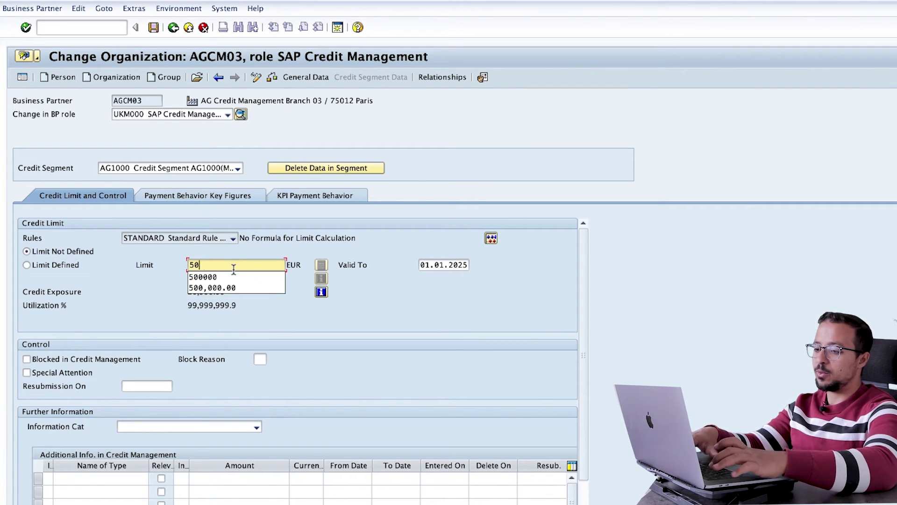
pyautogui.press('Return')
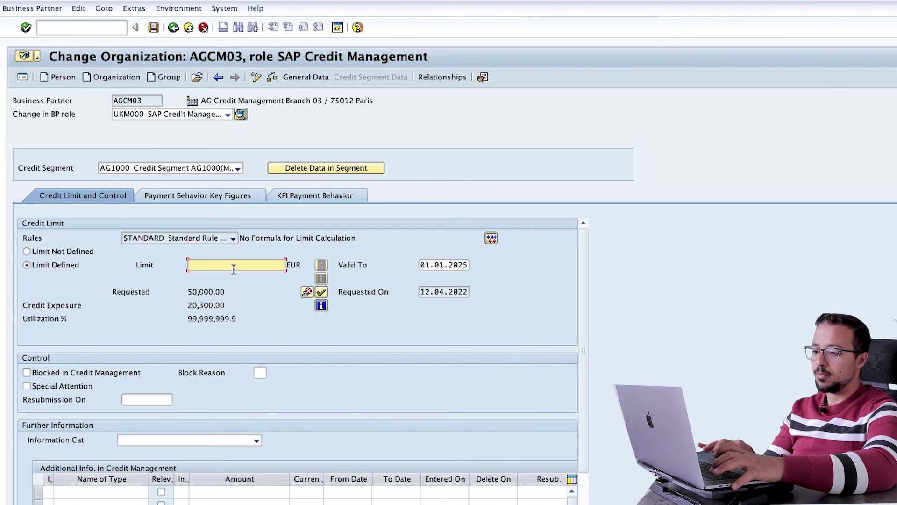
pyautogui.click(322, 292)
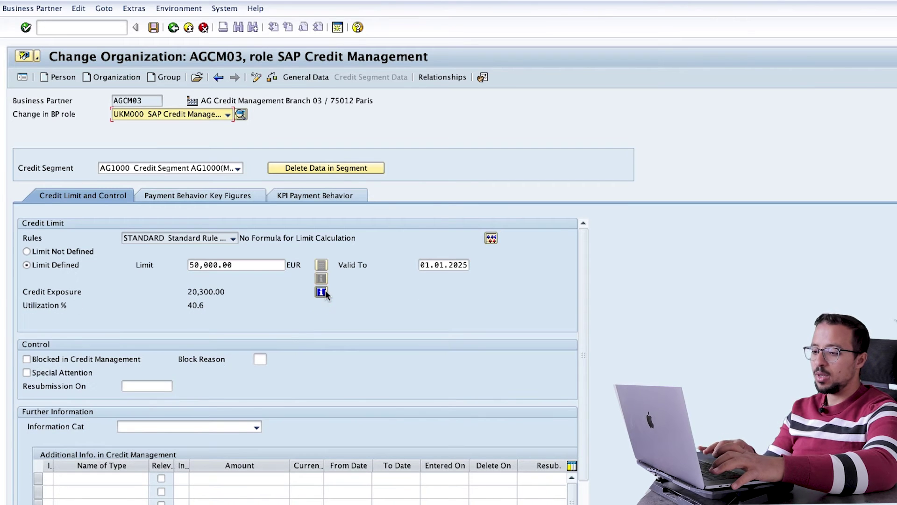
pyautogui.click(256, 265)
pyautogui.moveTo(256, 265); pyautogui.dragTo(198, 265)
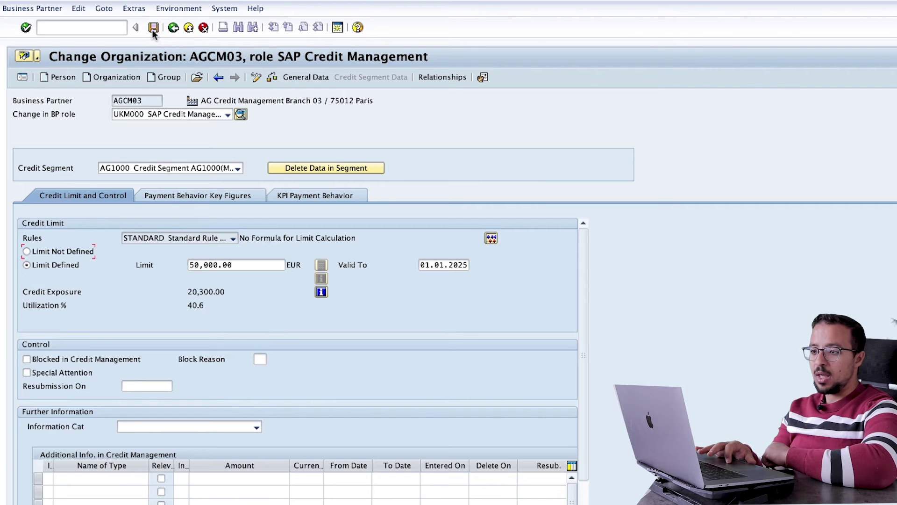
pyautogui.click(87, 28)
# Start a VA01 standard order (type OR) for sold-to party AGCM03.
pyautogui.write('va01')
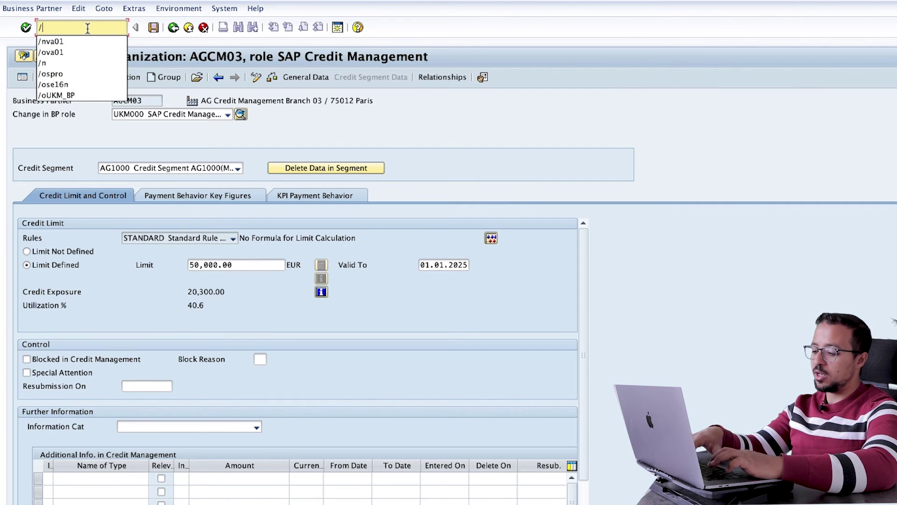
pyautogui.press('Return')
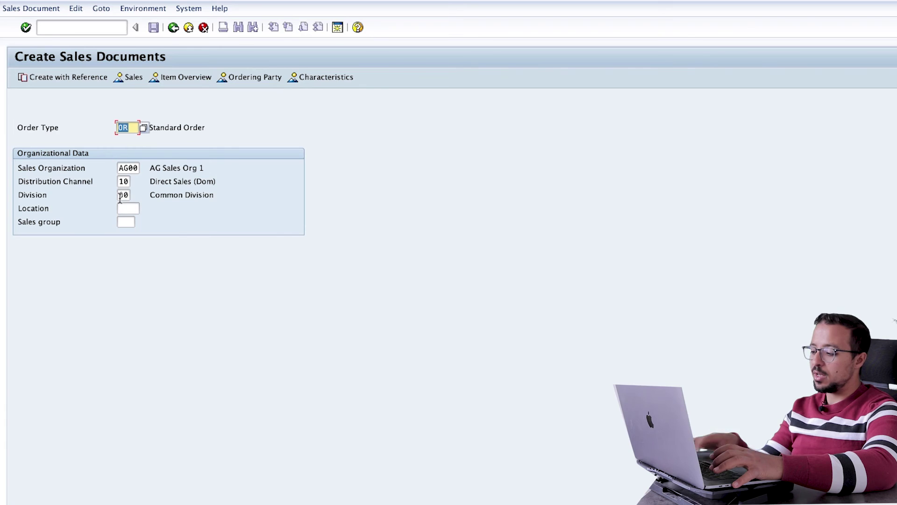
pyautogui.press('Return')
pyautogui.write('AGCm03')
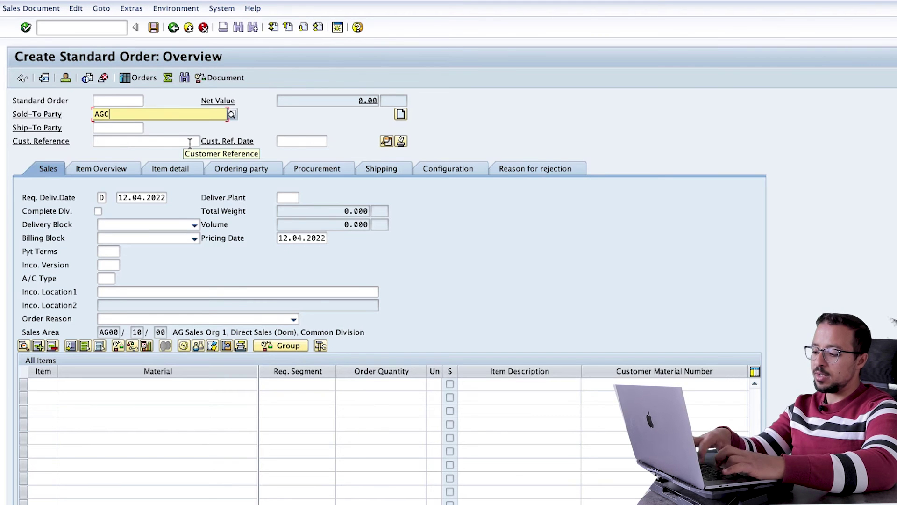
pyautogui.press('Return')
# Add item FG01 Chair Model 111, quantity 100 PC, worth 5,000.00 EUR, and save.
pyautogui.click(164, 383)
pyautogui.press('Down')
pyautogui.press('Down')
pyautogui.press('Return')
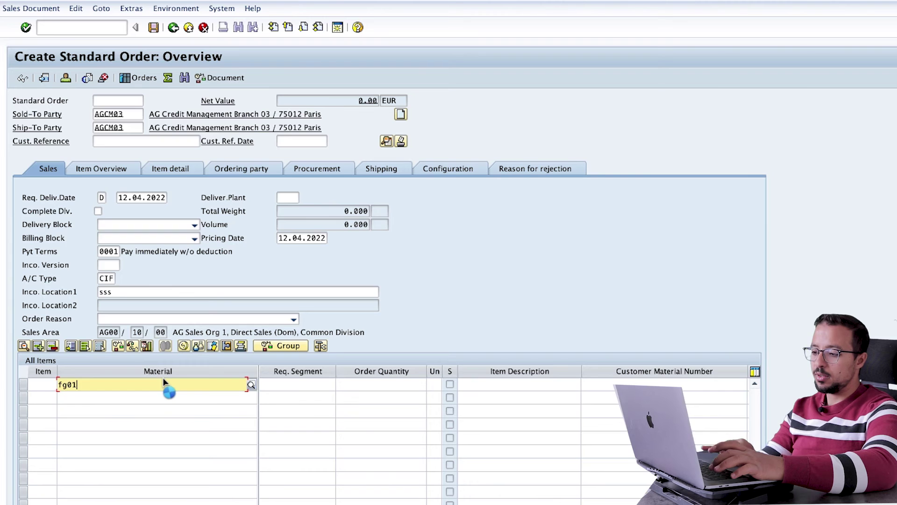
pyautogui.press('Return')
pyautogui.click(372, 384)
pyautogui.write('2')
pyautogui.press('BackSpace')
pyautogui.write('100')
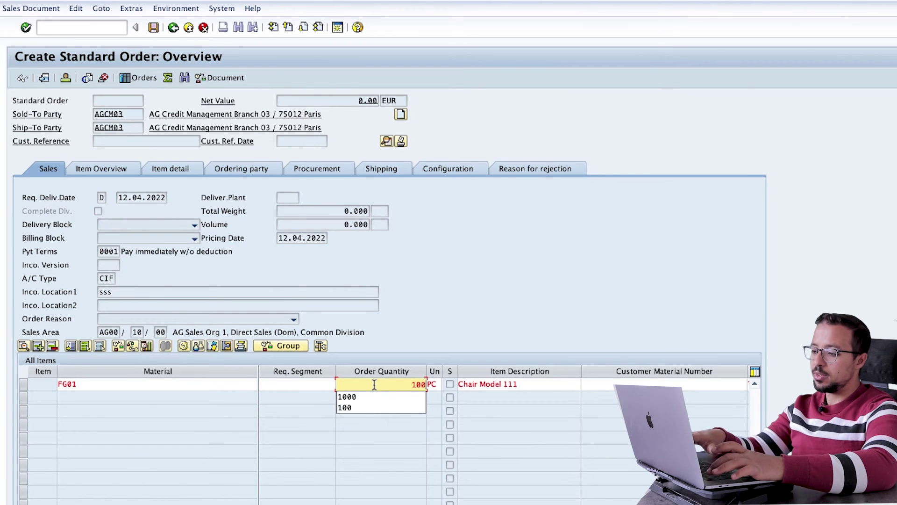
pyautogui.press('Return')
pyautogui.click(153, 28)
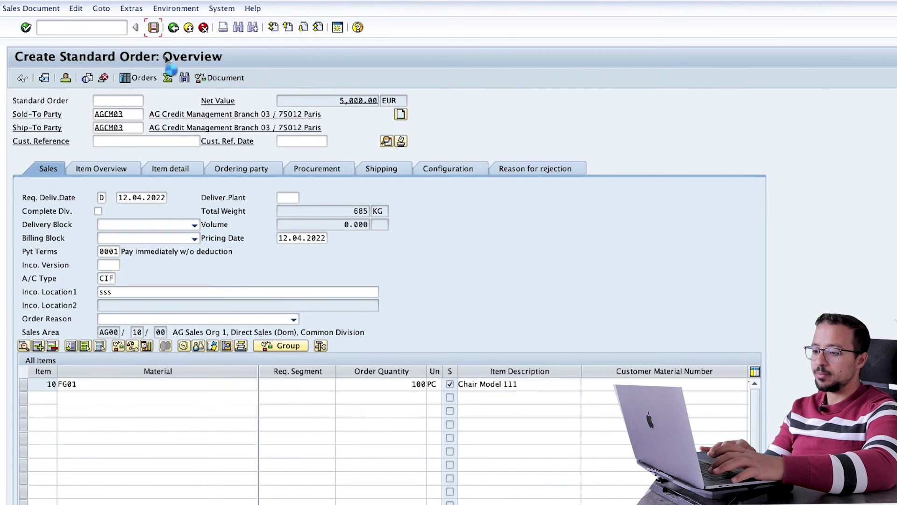